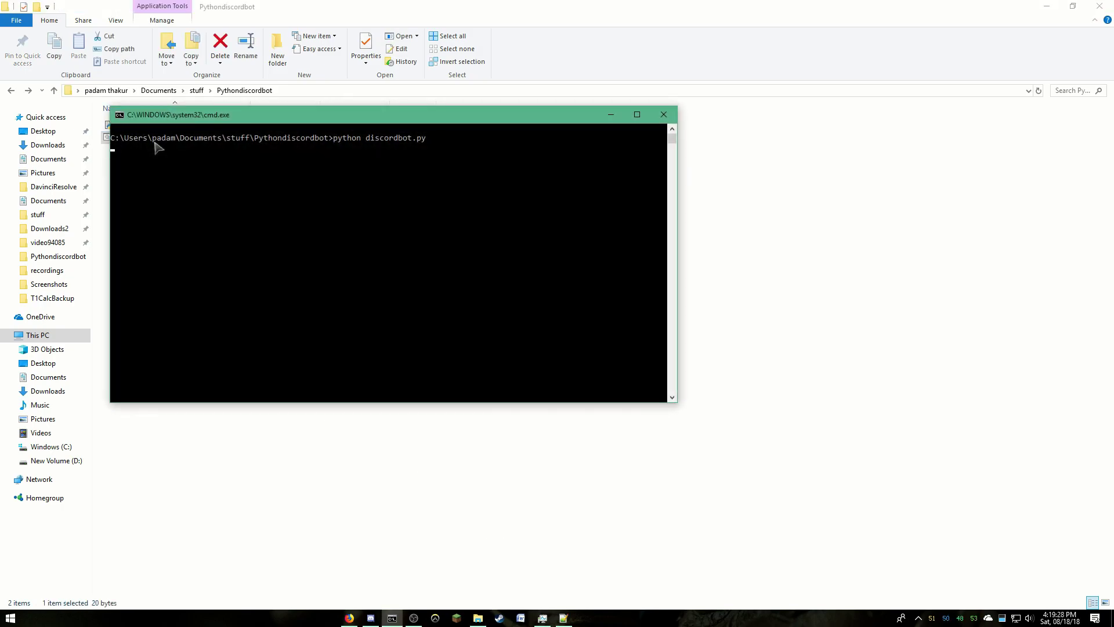
Send !hi twice in the testpythonapp DM and get the bot's Bye replies
{"action": "left_click", "coordinate": [371, 619]}
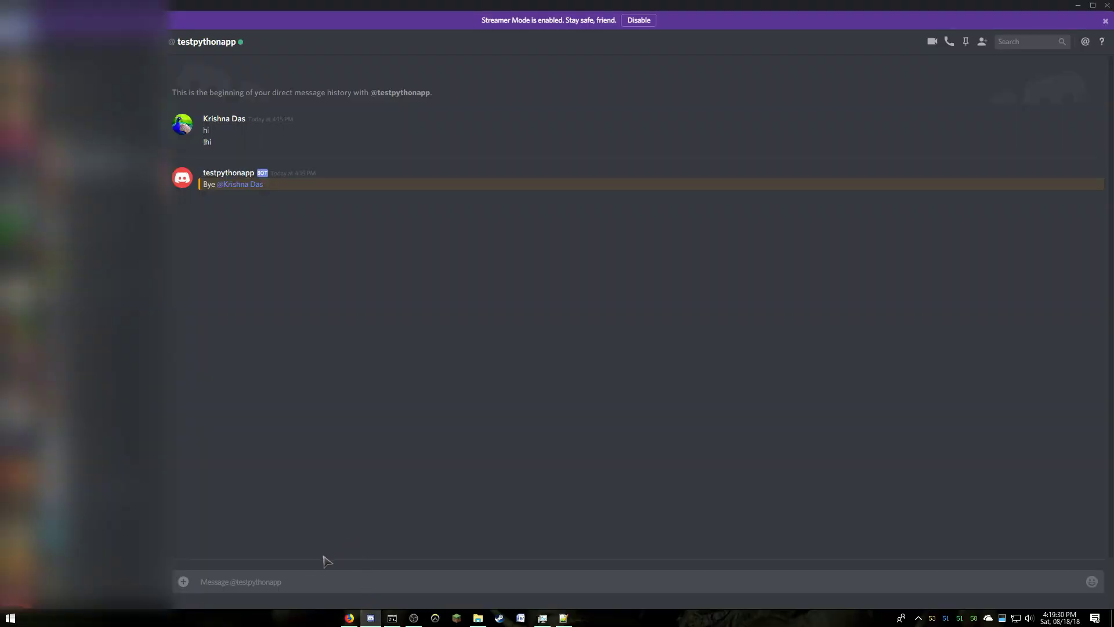
{"action": "type", "text": "!hi"}
{"action": "key", "text": "Return"}
{"action": "type", "text": "!"}
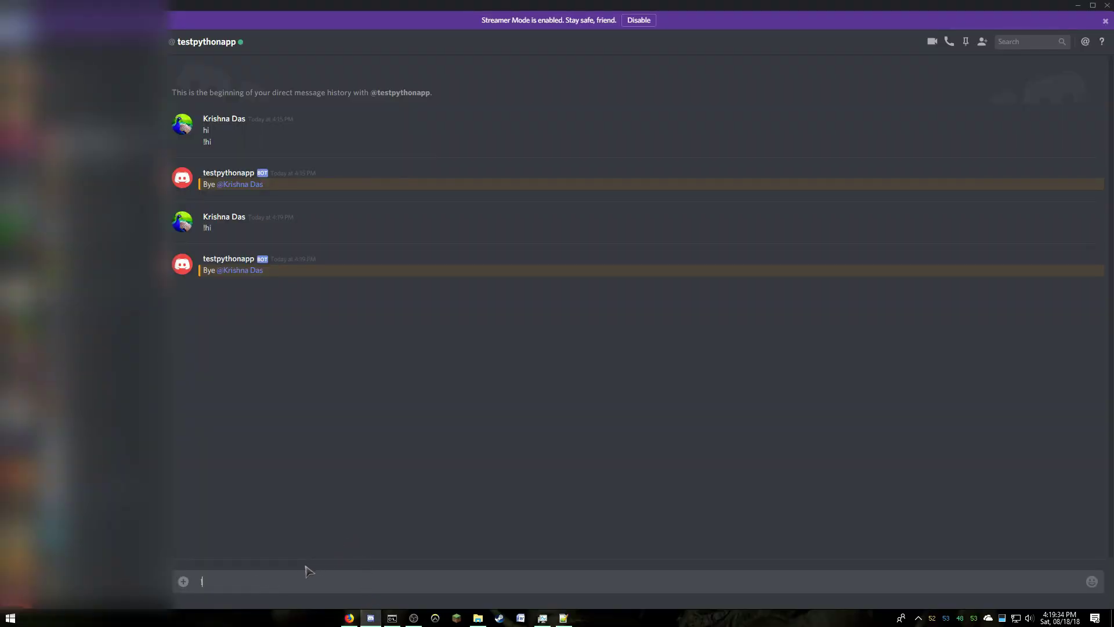
{"action": "type", "text": "hi"}
{"action": "key", "text": "Return"}
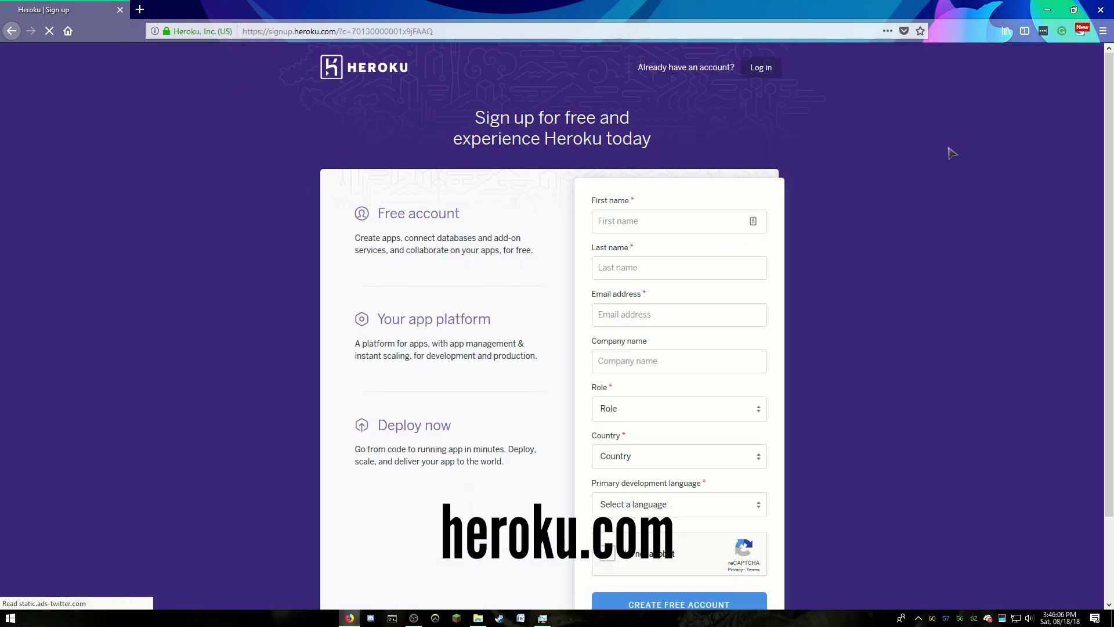
Fill the sign-up form with name, email, Hobbyist role and Python as main language
{"action": "left_click", "coordinate": [638, 221]}
{"action": "type", "text": "Krishna"}
{"action": "key", "text": "Tab"}
{"action": "type", "text": "DasLe"}
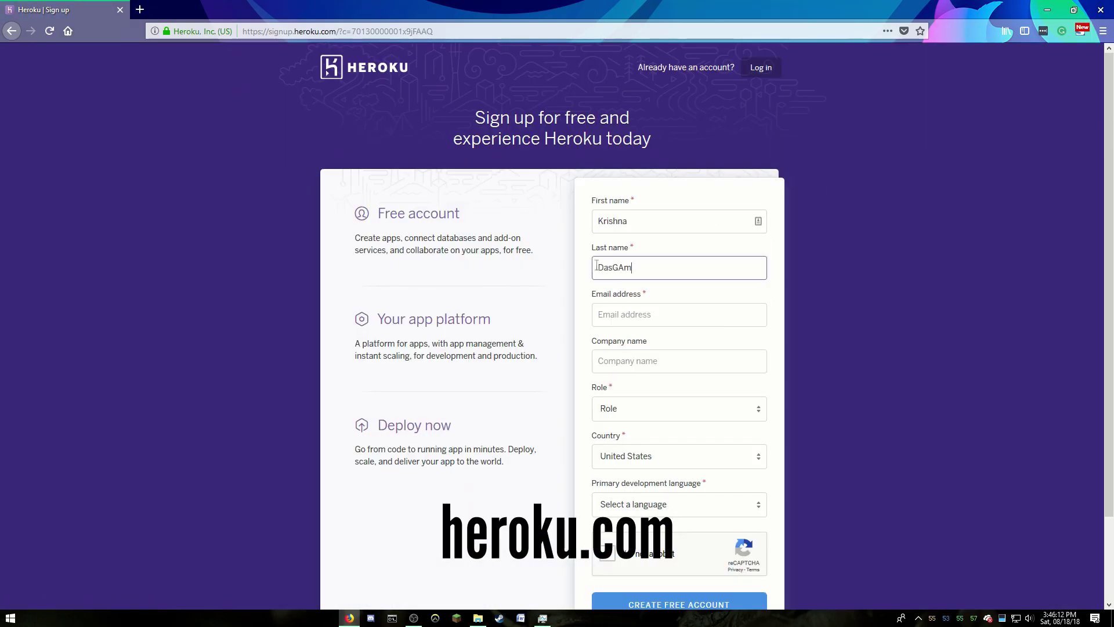
{"action": "type", "text": "ssons"}
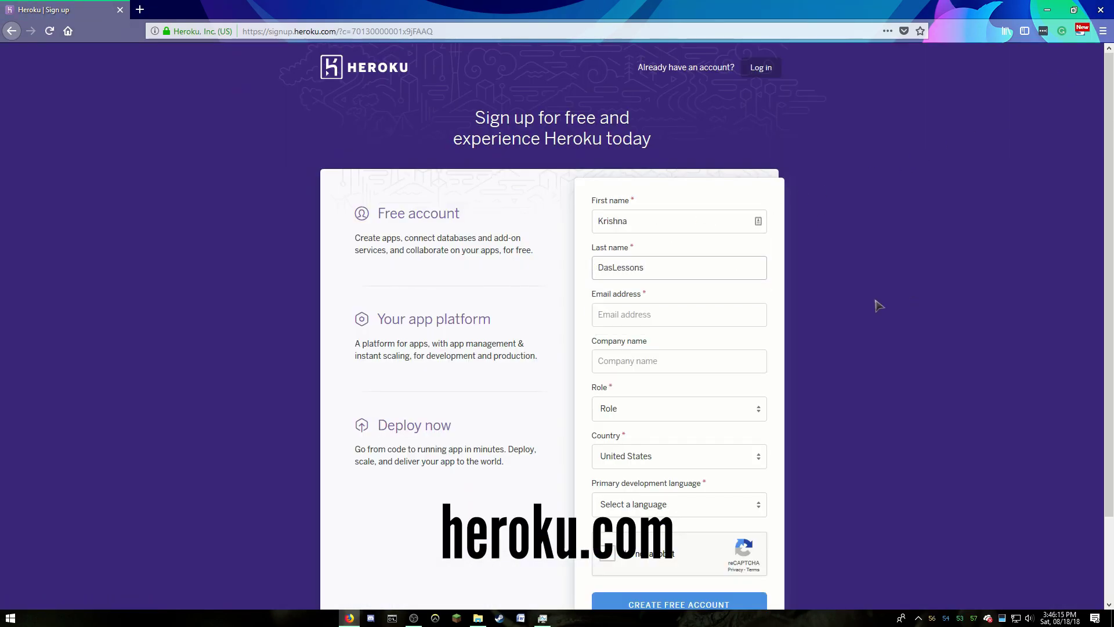
{"action": "left_click", "coordinate": [679, 314]}
{"action": "key", "text": "Tab"}
{"action": "left_click", "coordinate": [679, 408]}
{"action": "left_click", "coordinate": [656, 504]}
{"action": "scroll", "coordinate": [680, 495], "scroll_direction": "down", "scroll_amount": 2}
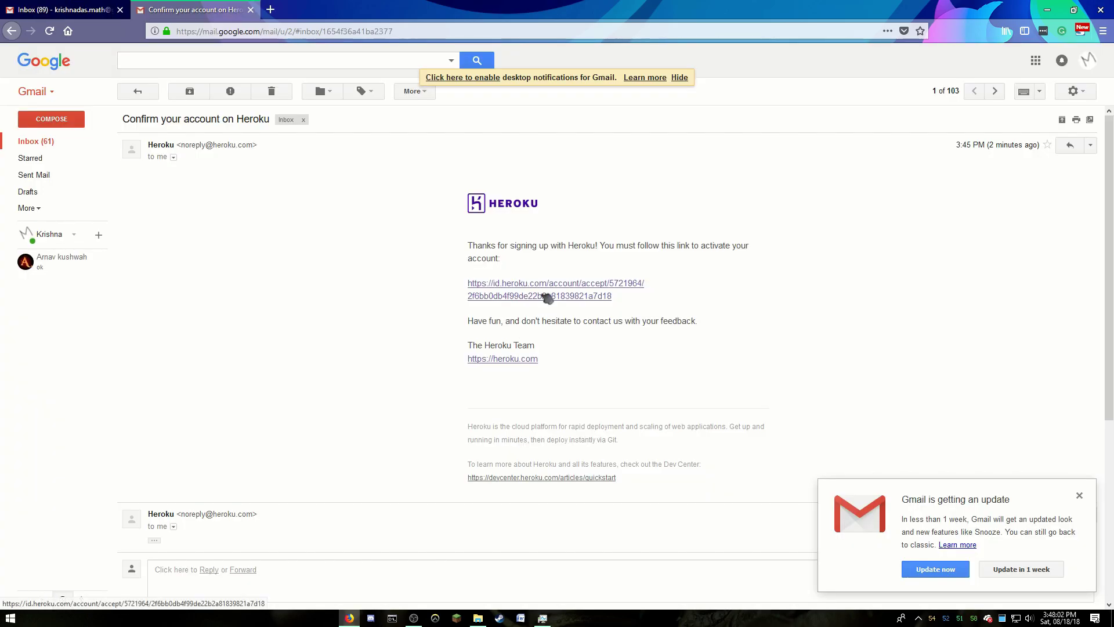
Activate the account from the email link, set and confirm the password, and log in
{"action": "left_click", "coordinate": [543, 294]}
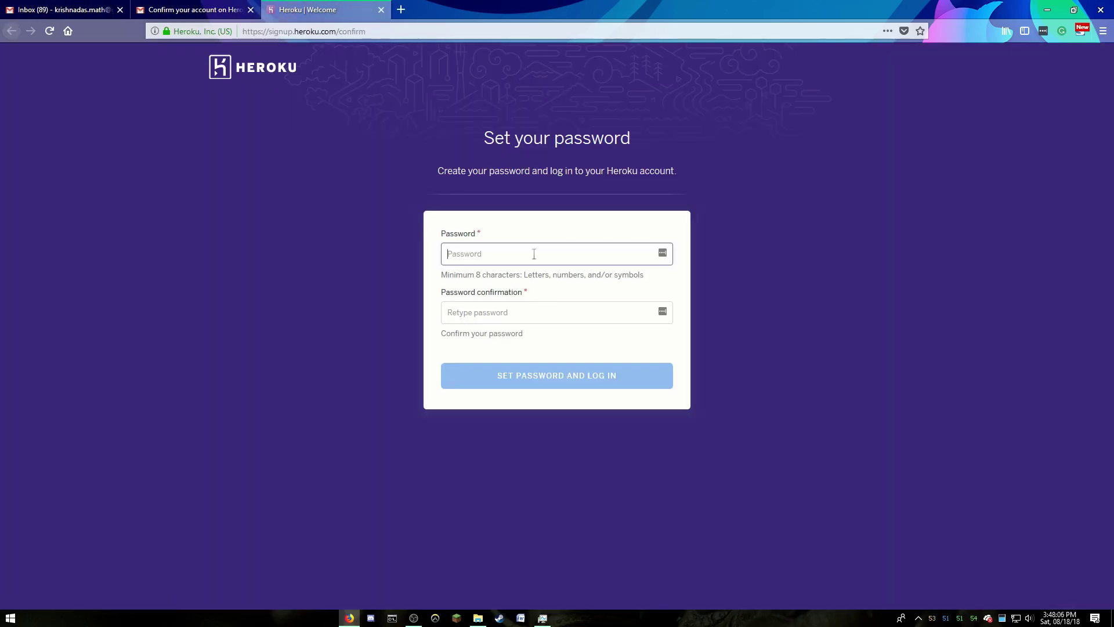
{"action": "left_click", "coordinate": [533, 253]}
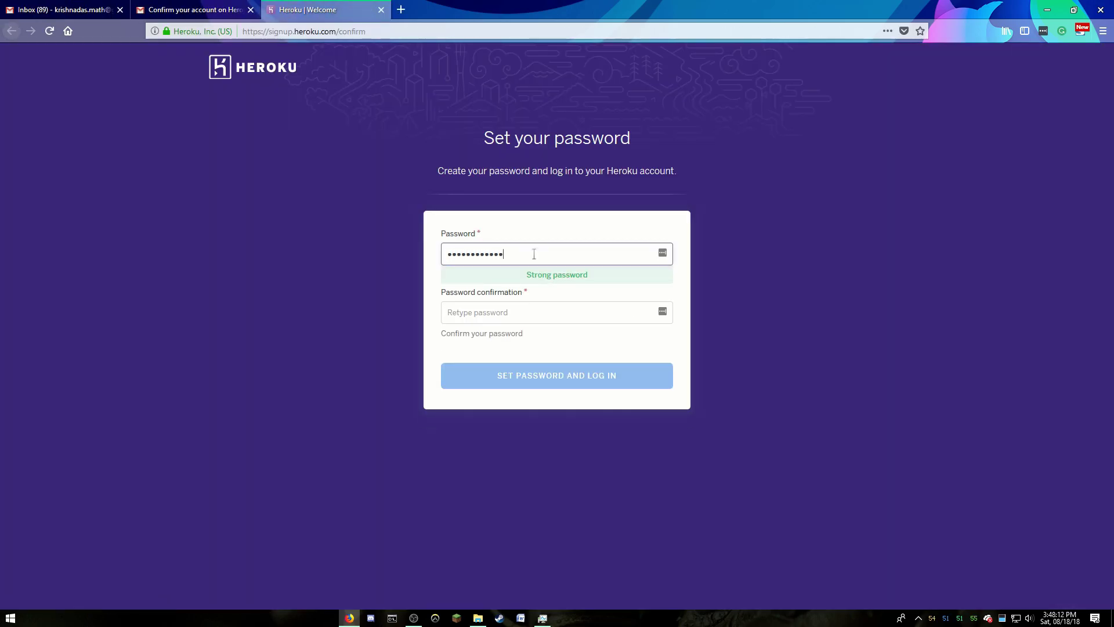
{"action": "key", "text": "Tab"}
{"action": "key", "text": "ctrl+a"}
{"action": "key", "text": "BackSpace"}
{"action": "left_click", "coordinate": [529, 383]}
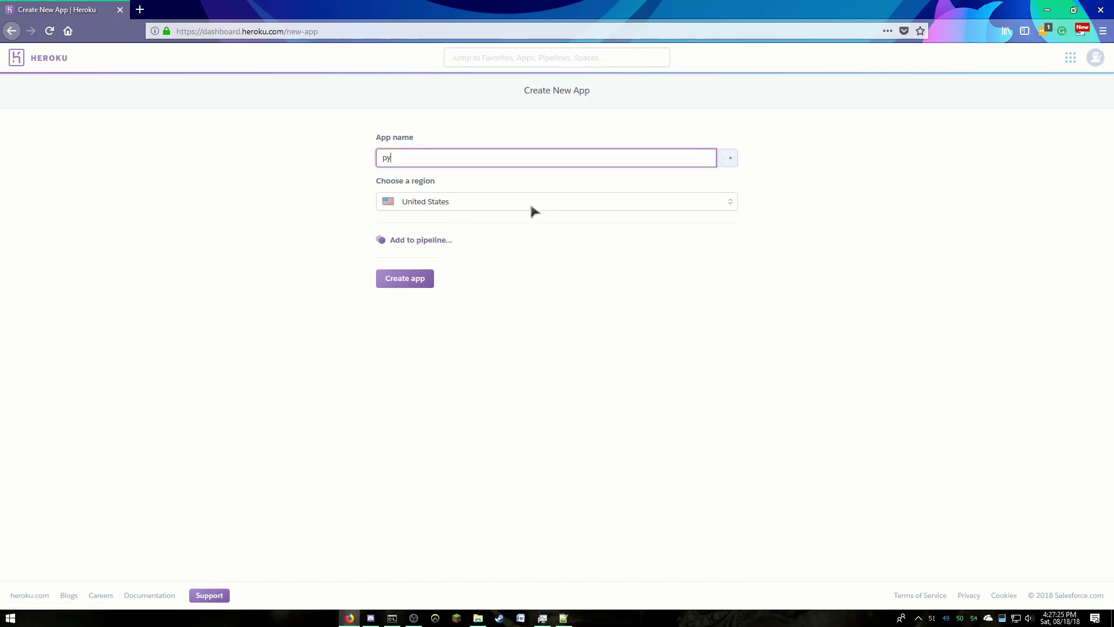
{"action": "type", "text": "thondiscordbot"}
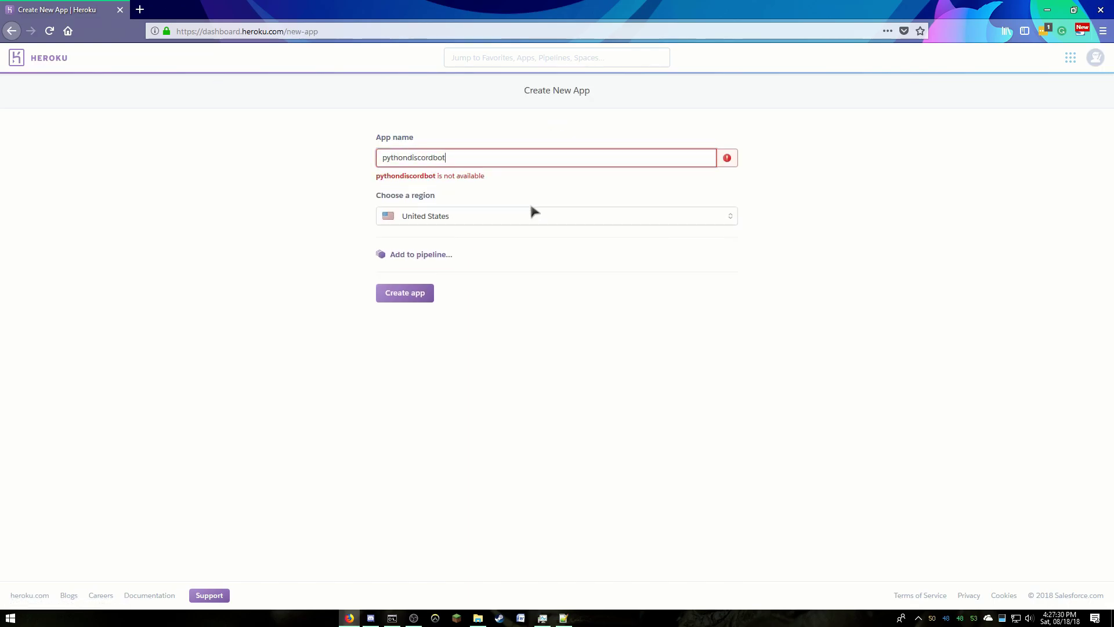
{"action": "type", "text": "test"}
Create the pythondiscordbottest app and add the official Python buildpack in Settings
{"action": "left_click", "coordinate": [405, 277]}
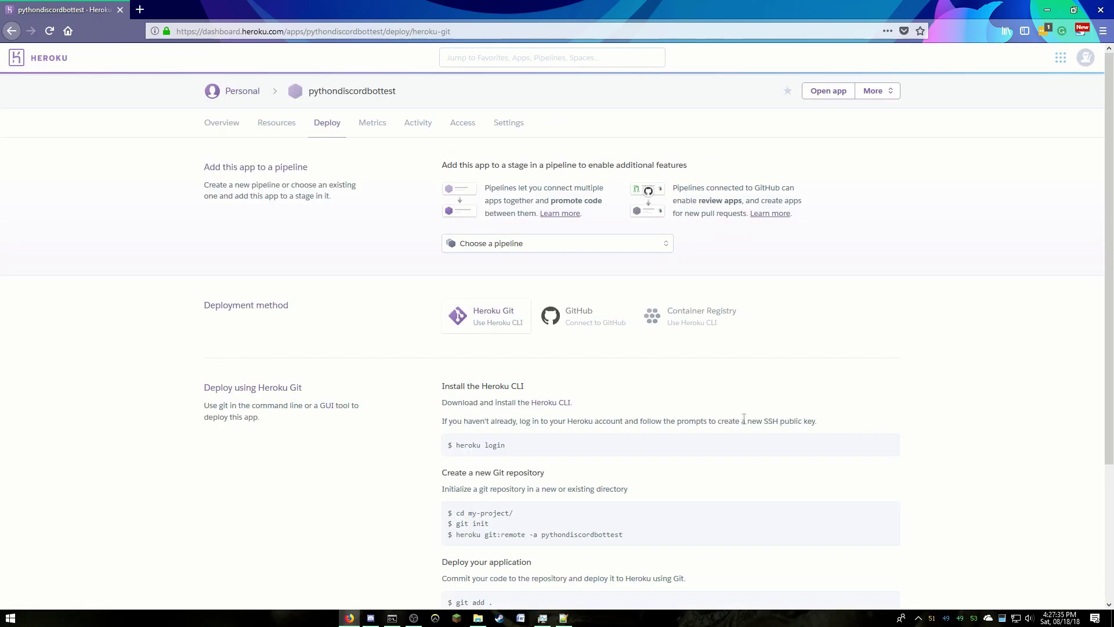
{"action": "left_click", "coordinate": [508, 123]}
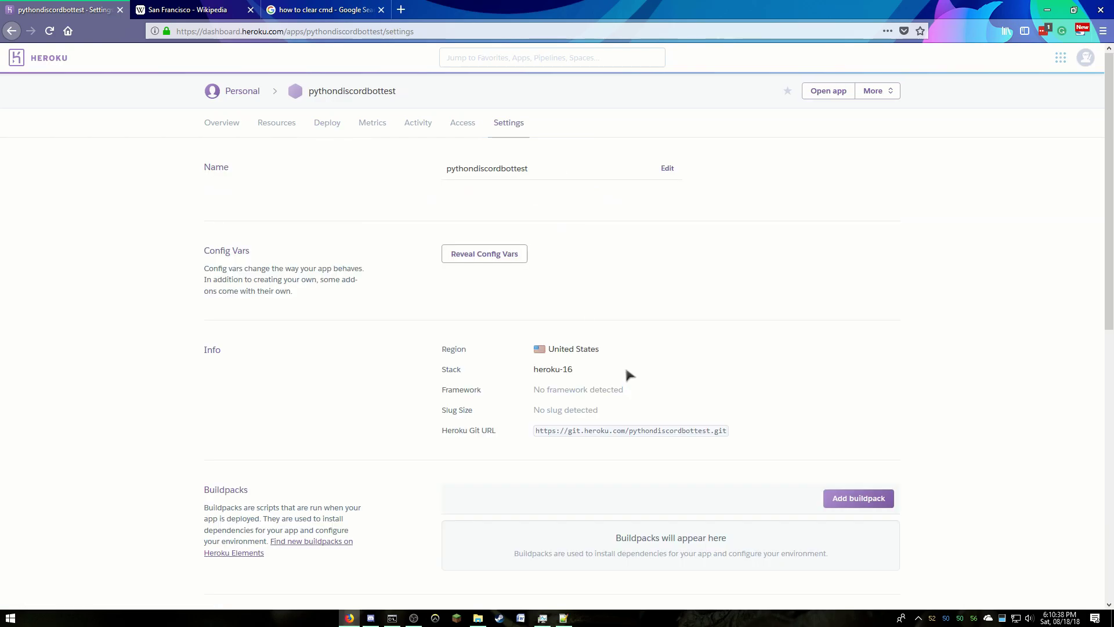
{"action": "left_click", "coordinate": [849, 498]}
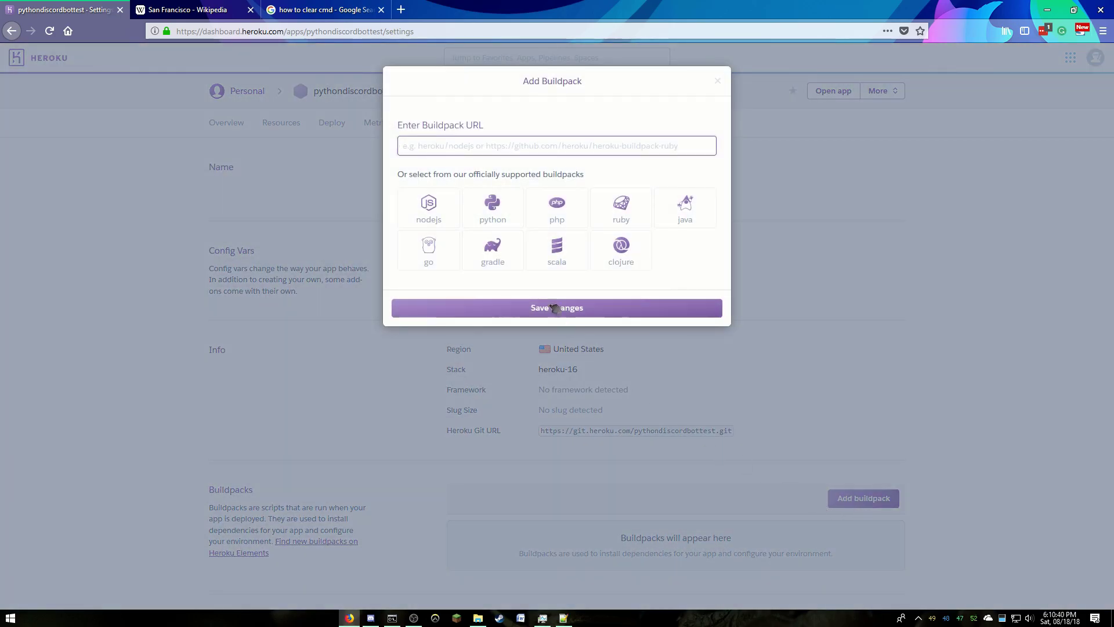
{"action": "left_click", "coordinate": [493, 206]}
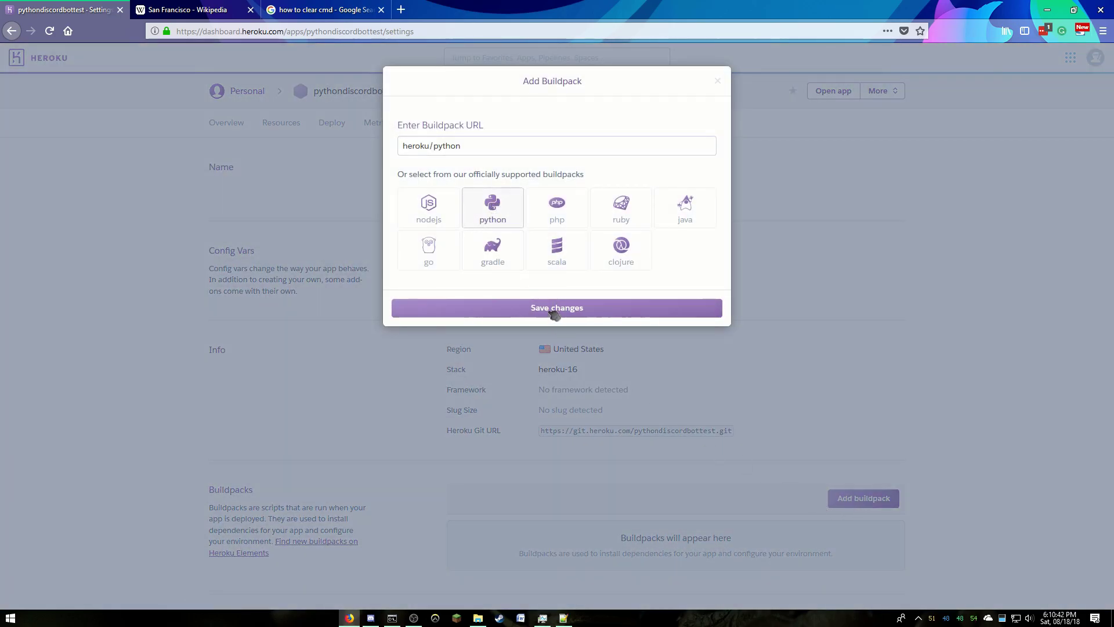
{"action": "left_click", "coordinate": [554, 311]}
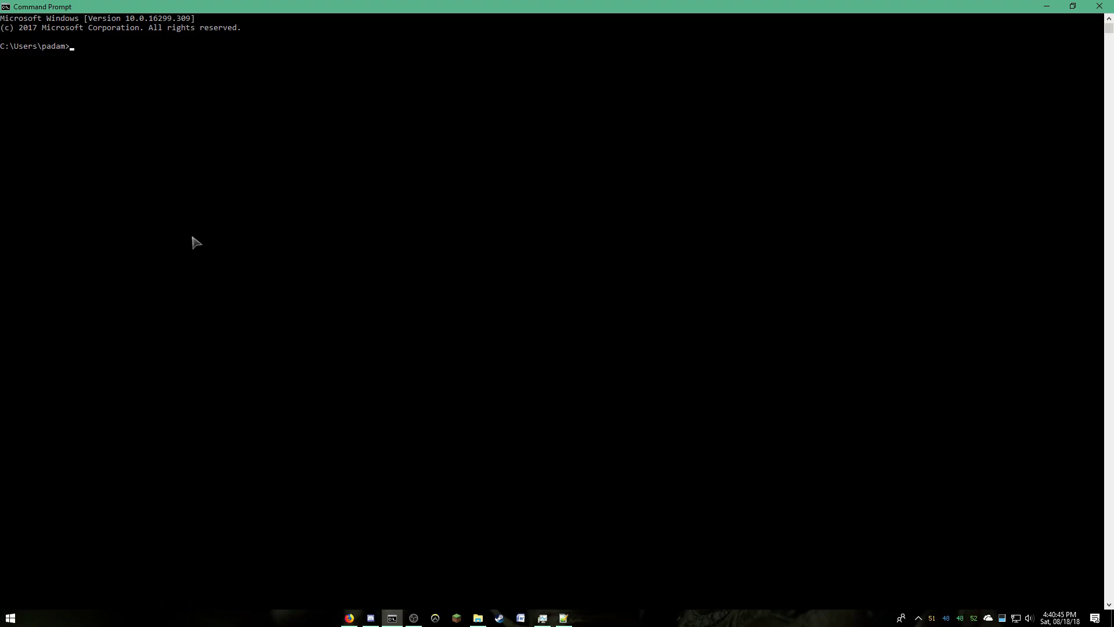
{"action": "type", "text": "heroku login"}
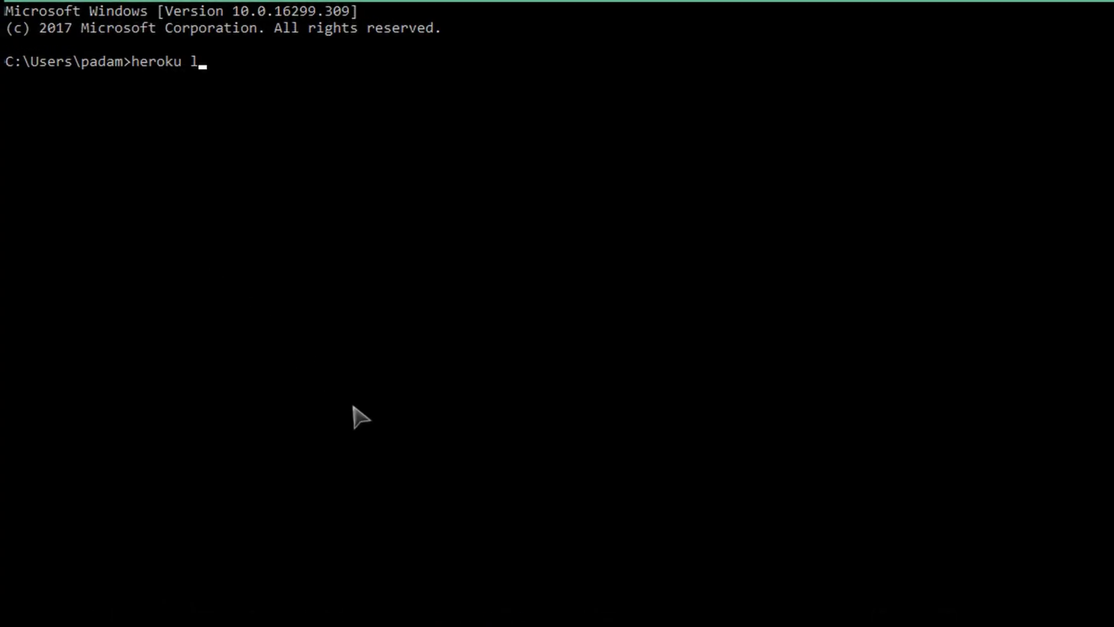
Log in to Heroku from Command Prompt with the account email and password
{"action": "key", "text": "Return"}
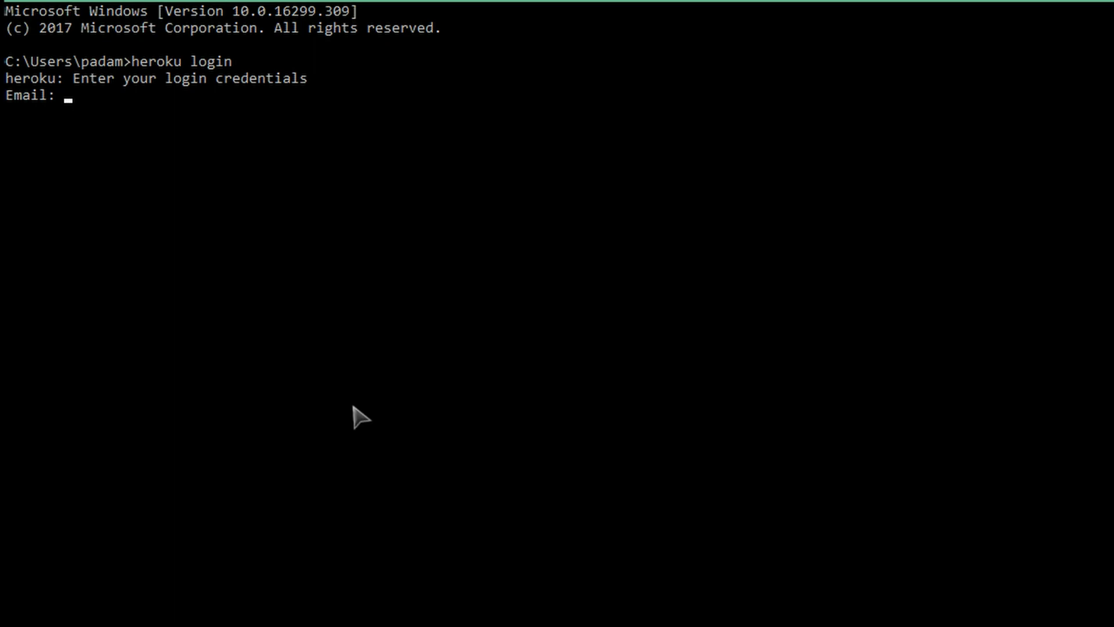
{"action": "key", "text": "Return"}
{"action": "type", "text": "***************"}
{"action": "key", "text": "Return"}
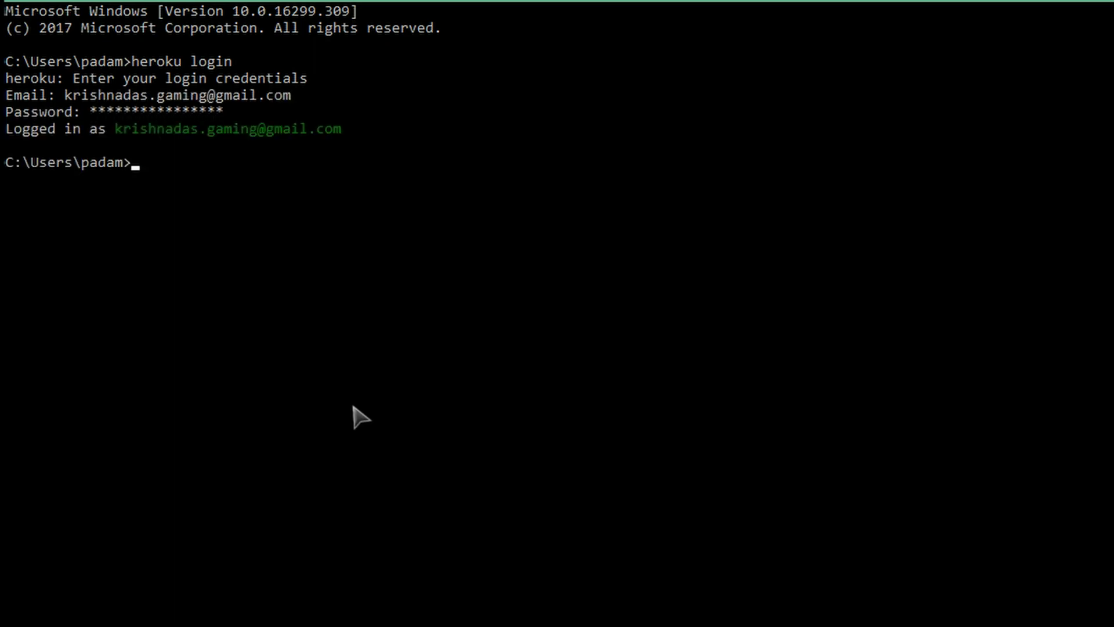
{"action": "type", "text": "C:\\Users\\padam\\Documents\\stuff\\Pythondiscordbot"}
Change into C:\Users\padam\Documents\stuff\Pythondiscordbot and create a Procfile with echo
{"action": "key", "text": "Left"}
{"action": "key", "text": "Left"}
{"action": "key", "text": "Left"}
{"action": "key", "text": "Left"}
{"action": "key", "text": "Left"}
{"action": "key", "text": "Left"}
{"action": "key", "text": "Left"}
{"action": "key", "text": "Left"}
{"action": "key", "text": "Left"}
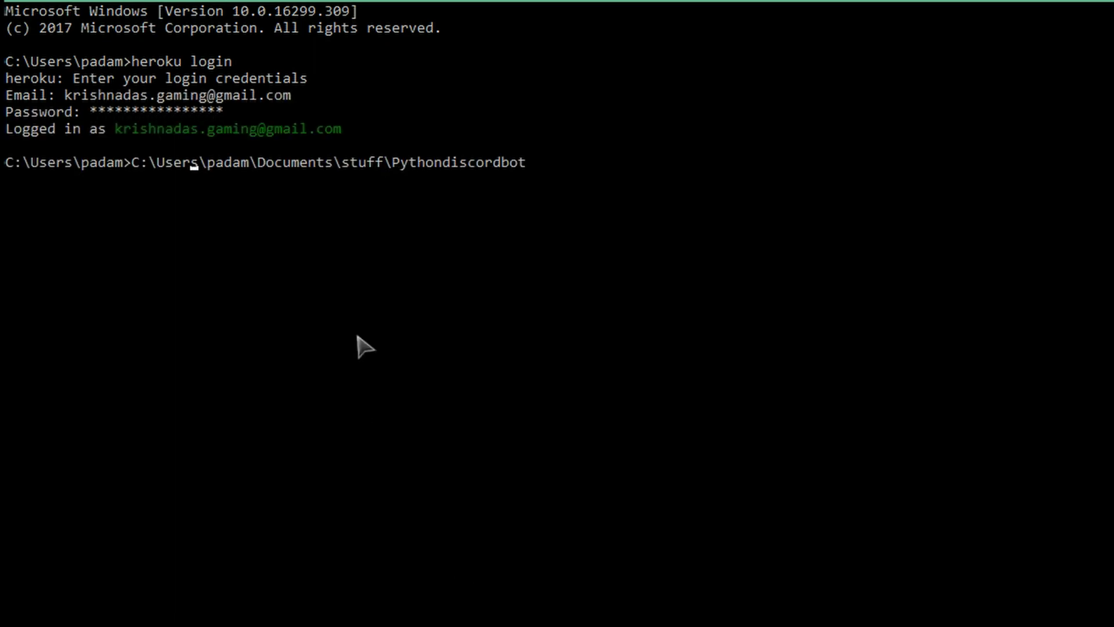
{"action": "key", "text": "Left"}
{"action": "key", "text": "Left"}
{"action": "key", "text": "Left"}
{"action": "type", "text": "cd"}
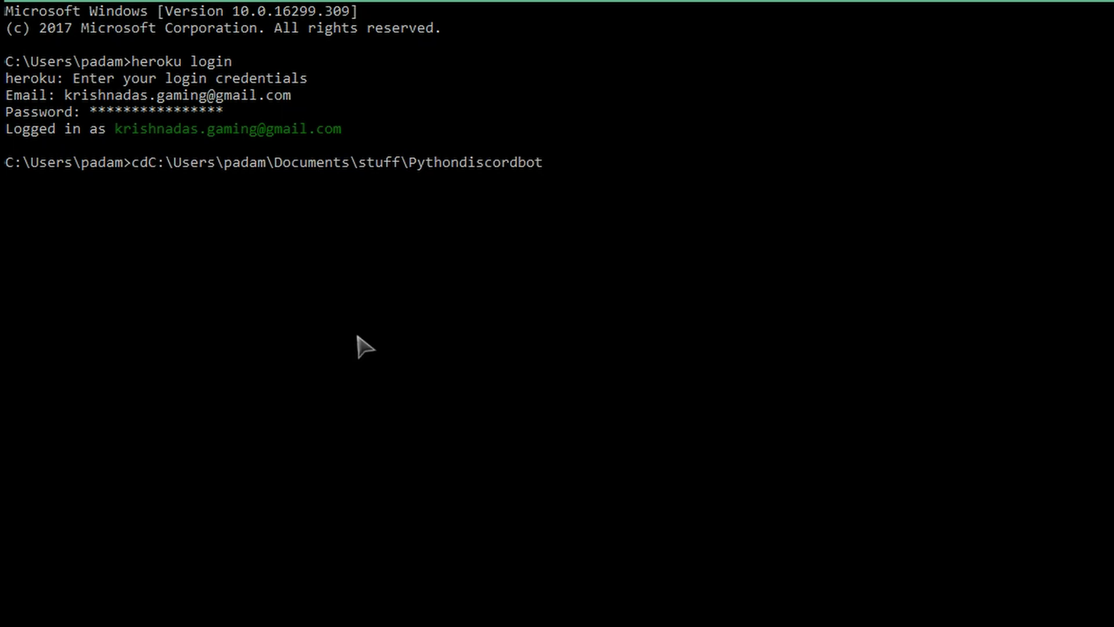
{"action": "key", "text": "Return"}
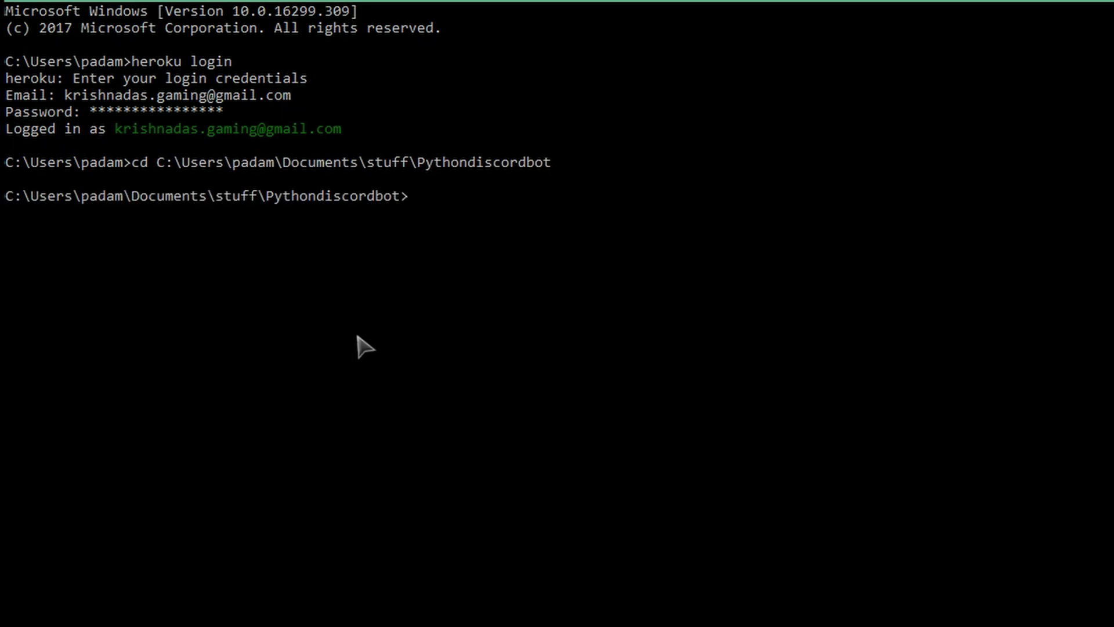
{"action": "type", "text": "echo>"}
{"action": "type", "text": "Procfile"}
{"action": "key", "text": "Return"}
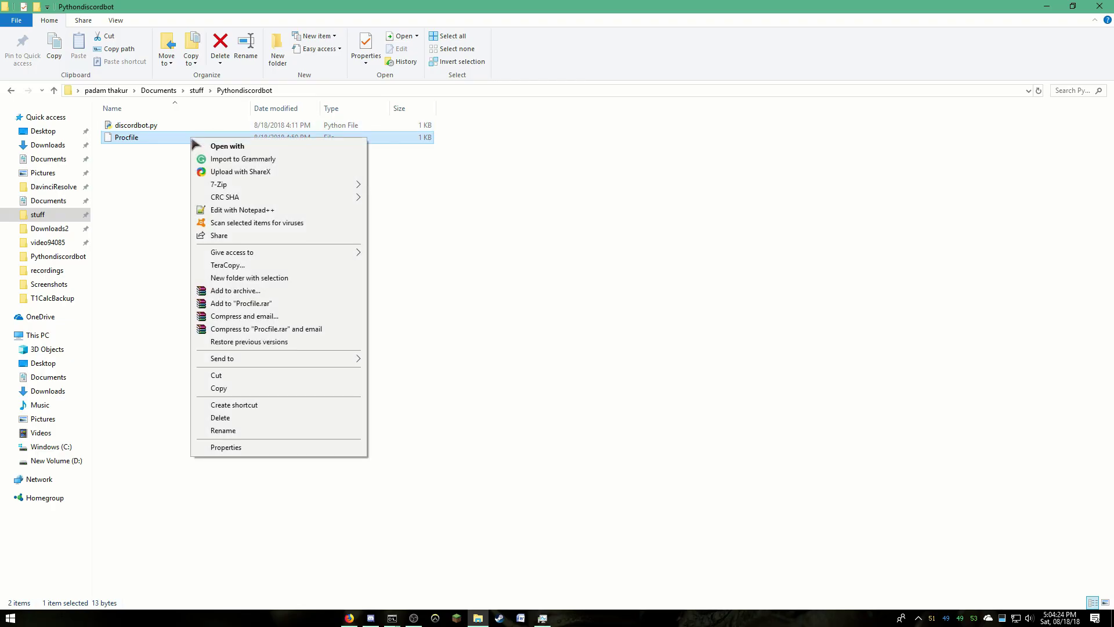
Replace the Procfile text with 'worker: python discordbot.py' and save it
{"action": "left_click", "coordinate": [242, 210]}
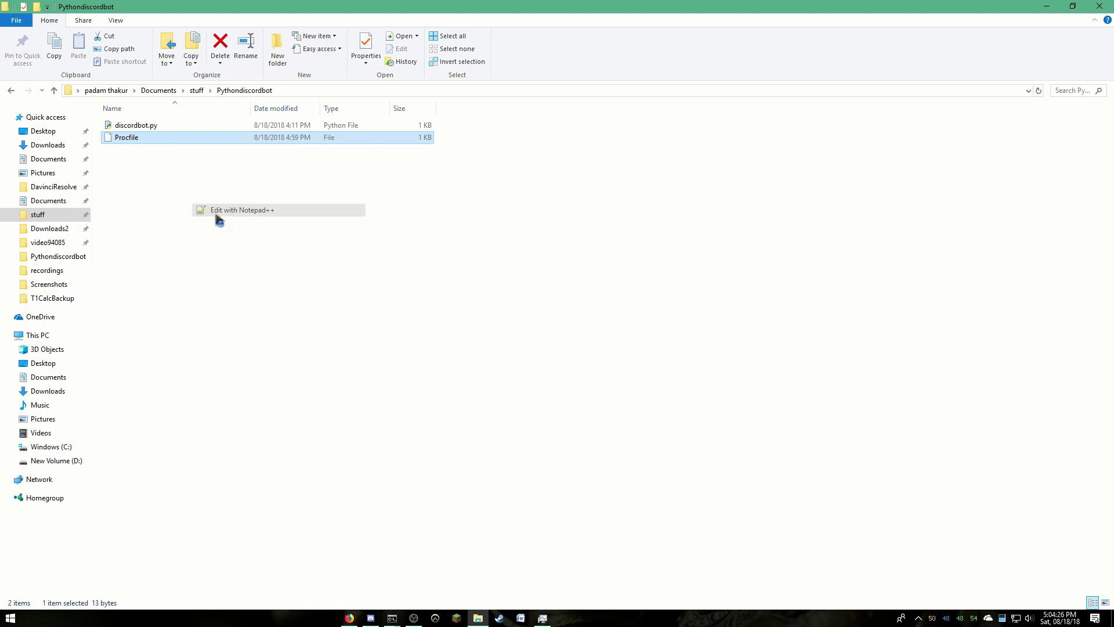
{"action": "left_click_drag", "start_coordinate": [611, 391], "coordinate": [523, 384]}
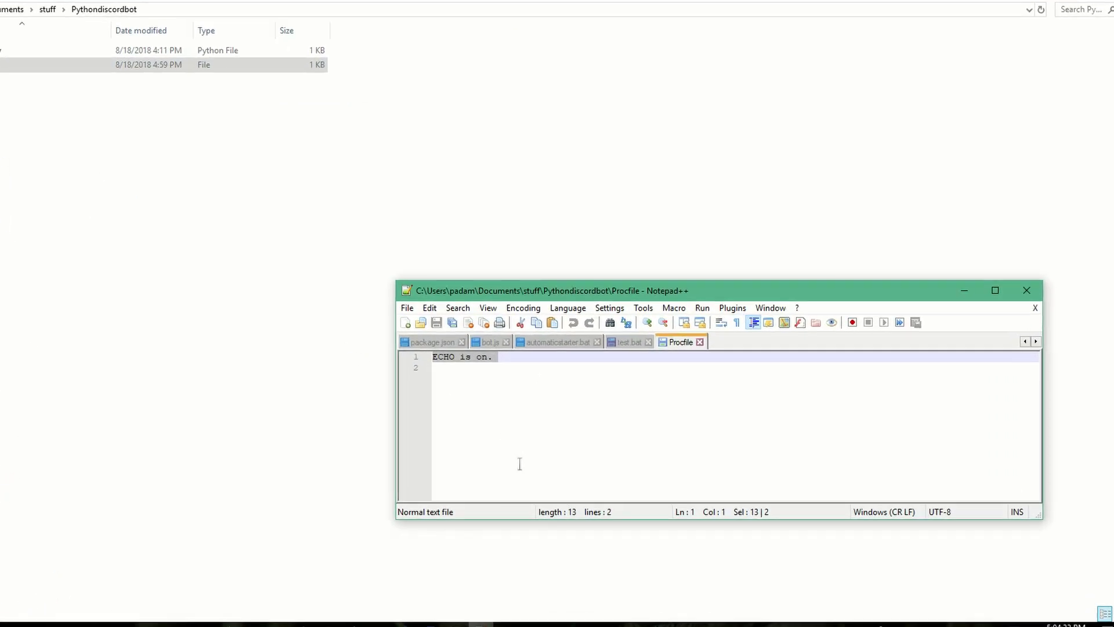
{"action": "type", "text": "worker: python discordbot.py"}
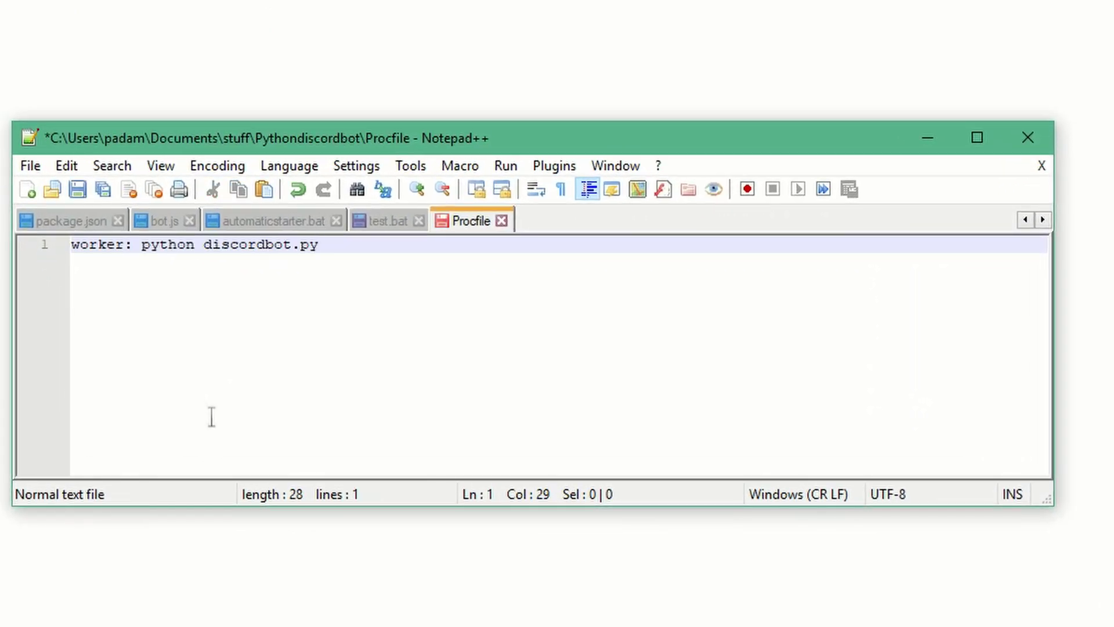
{"action": "key", "text": "ctrl+s"}
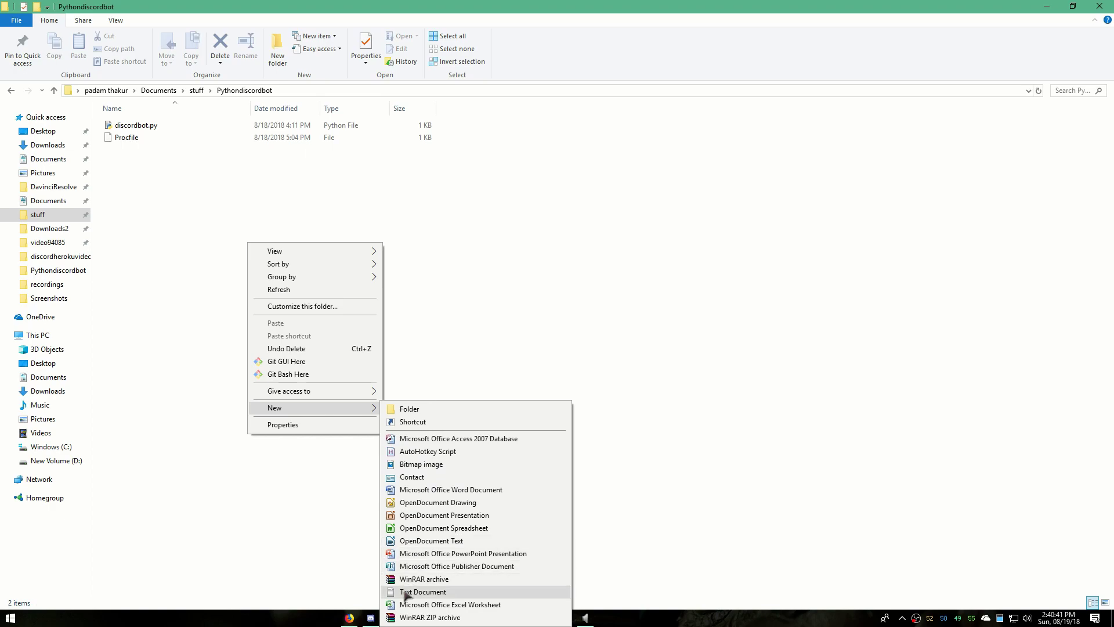
Create requirements.txt in the bot folder containing discord.py==0.16.12 and save it
{"action": "left_click", "coordinate": [407, 592]}
{"action": "type", "text": "req"}
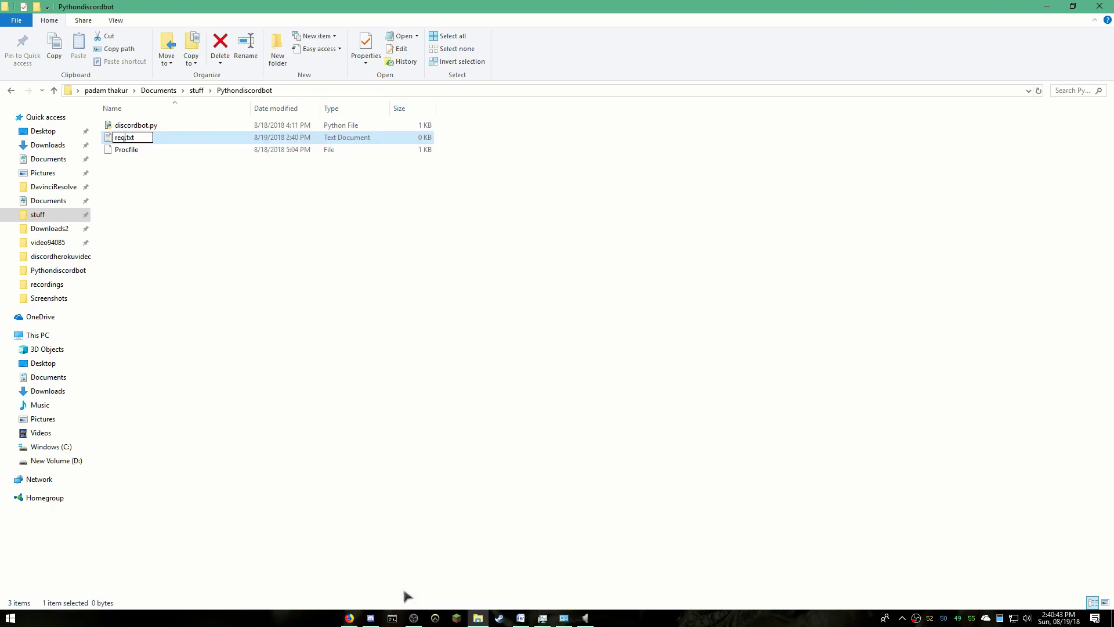
{"action": "type", "text": "uirements"}
{"action": "key", "text": "Return"}
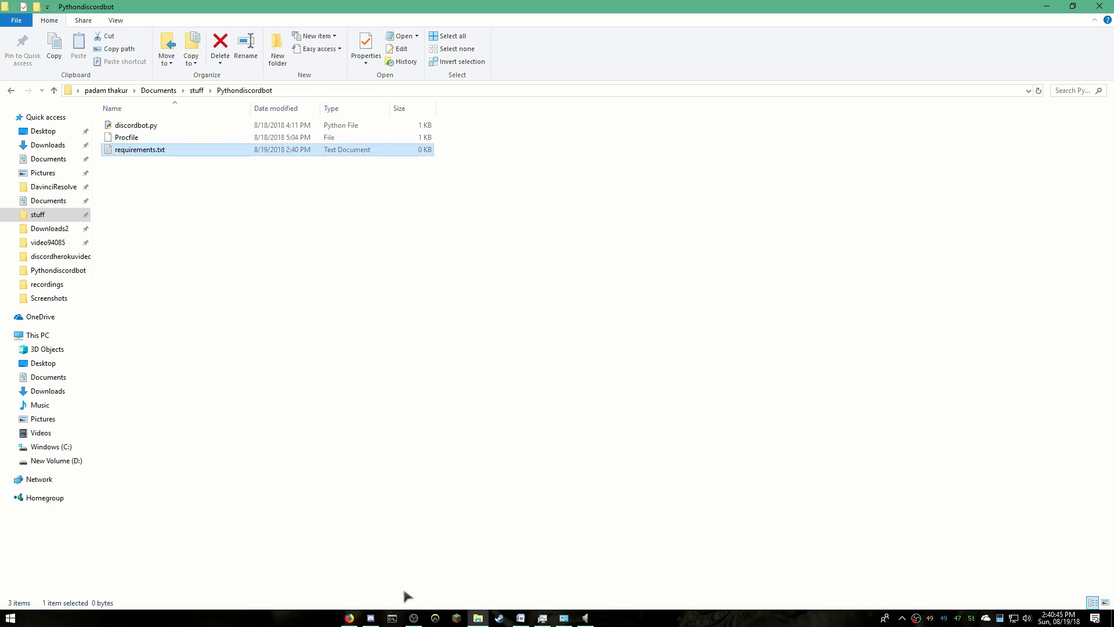
{"action": "right_click", "coordinate": [174, 159]}
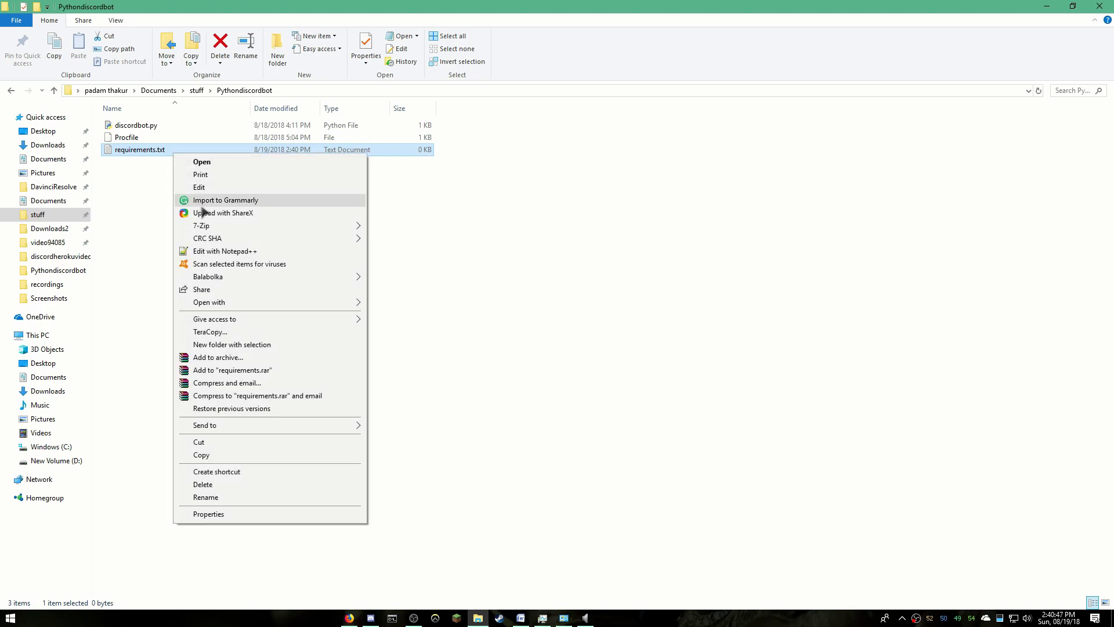
{"action": "left_click", "coordinate": [210, 253]}
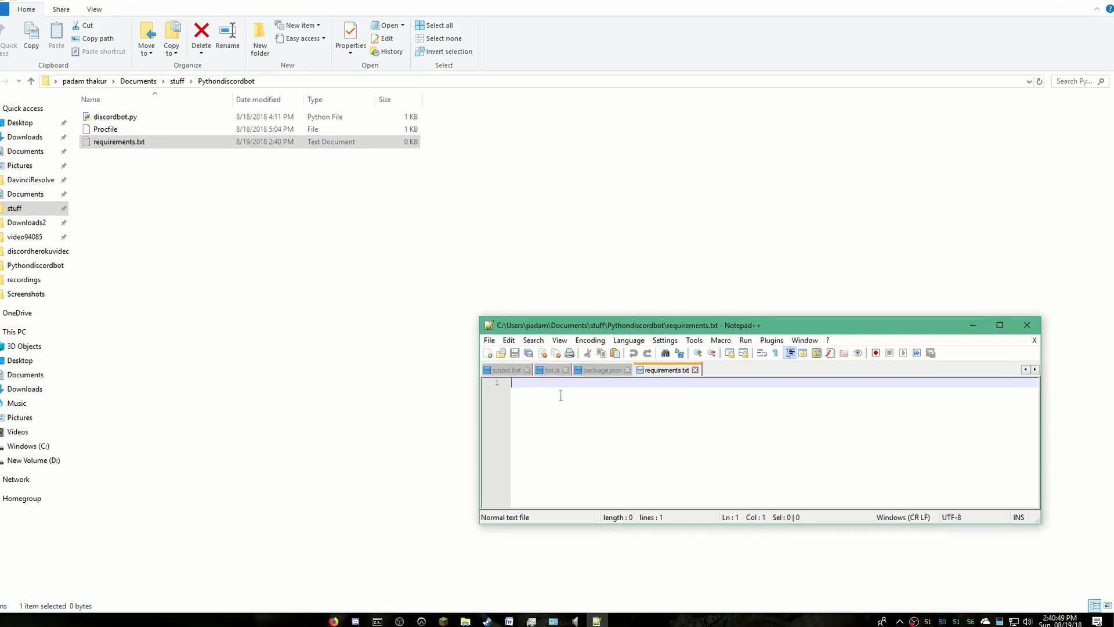
{"action": "type", "text": "discord.py==0.16.12"}
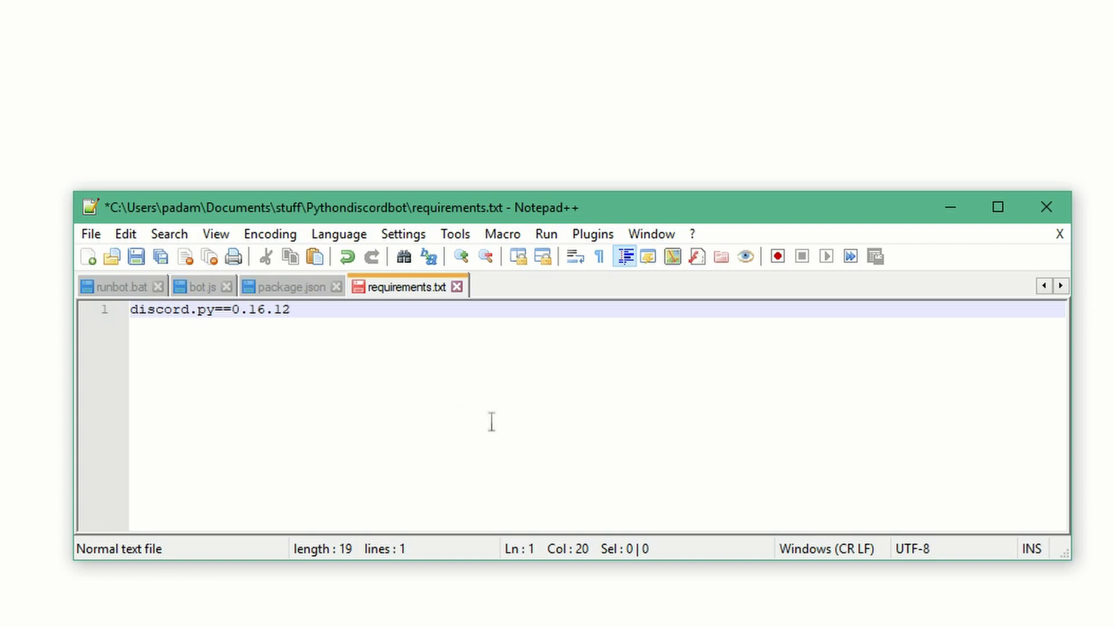
{"action": "key", "text": "ctrl+s"}
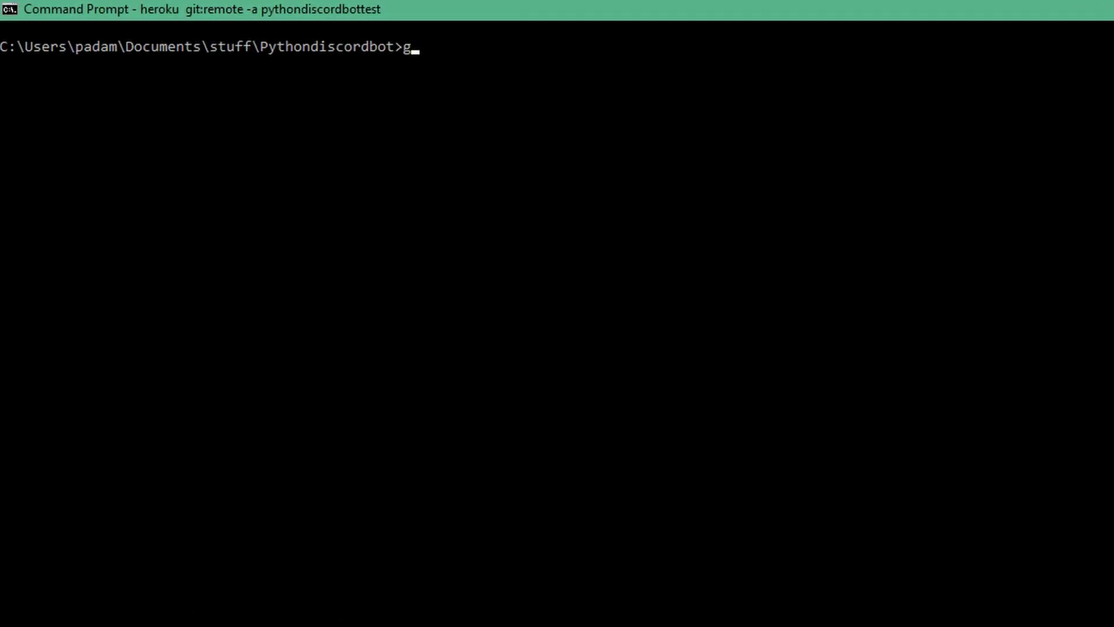
{"action": "type", "text": "it init"}
Run git init, link the pythondiscordbottest remote and stage all the bot files
{"action": "key", "text": "Return"}
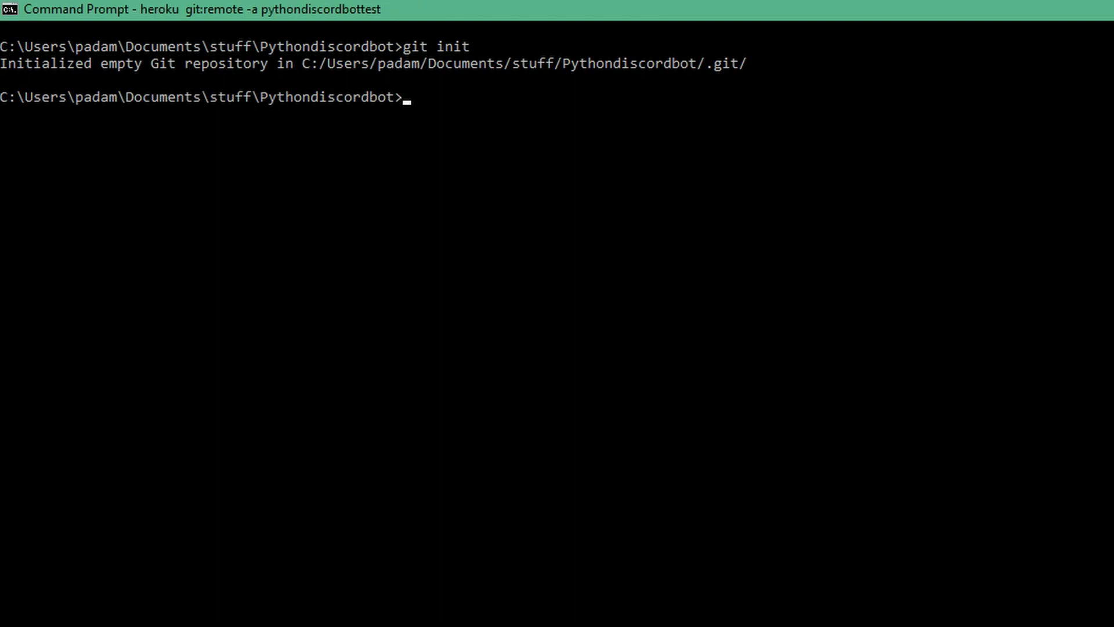
{"action": "type", "text": "heroku"}
{"action": "type", "text": "git:remote -a pythondis"}
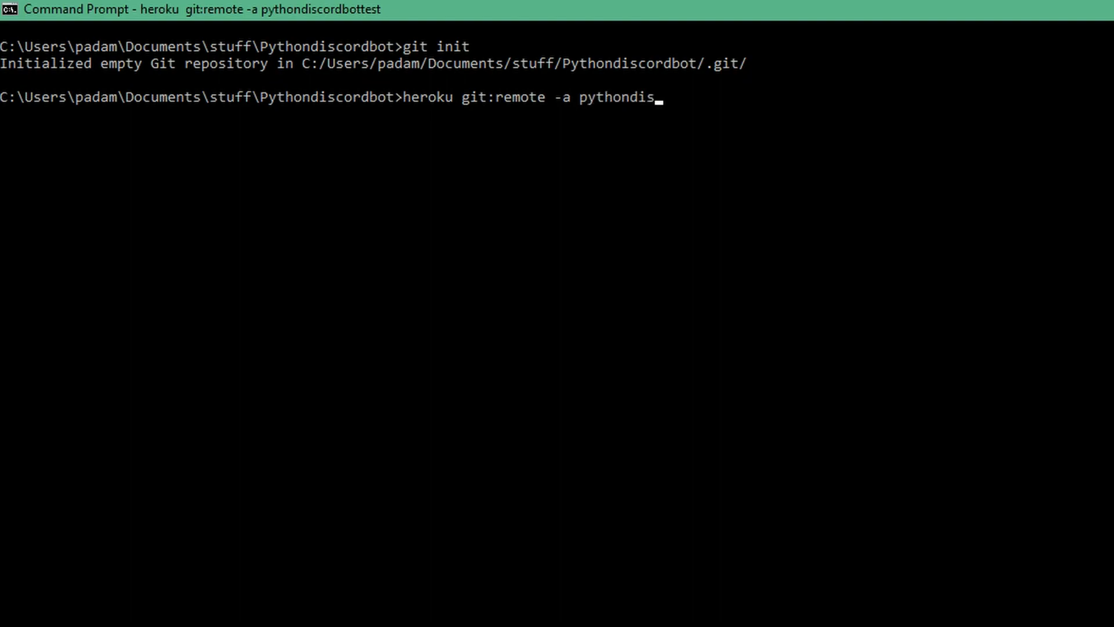
{"action": "type", "text": "cordbottest"}
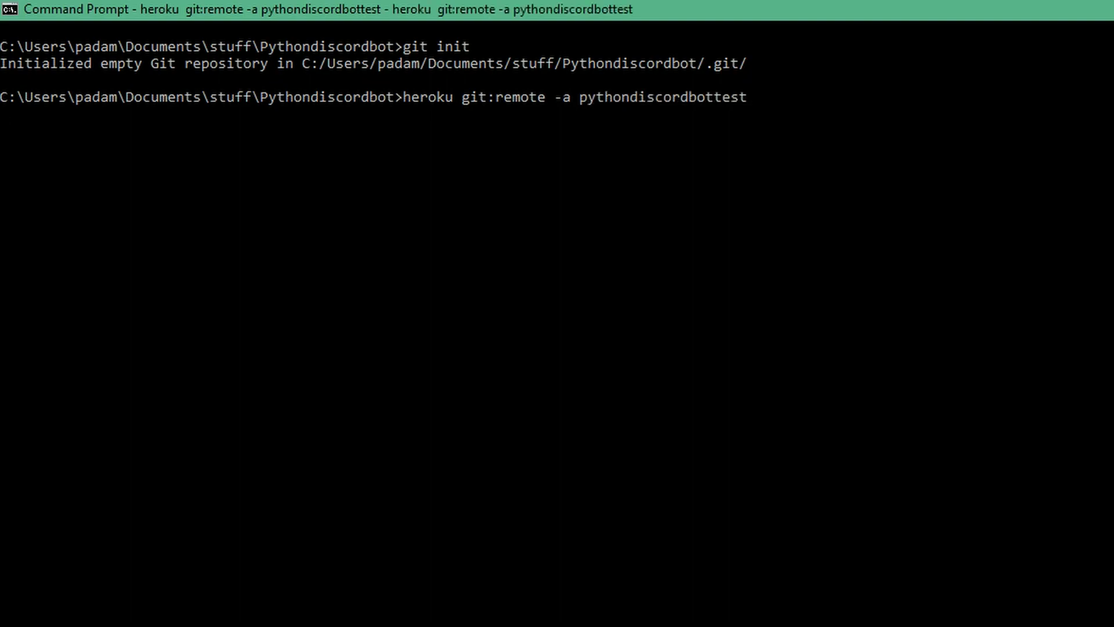
{"action": "type", "text": "git a"}
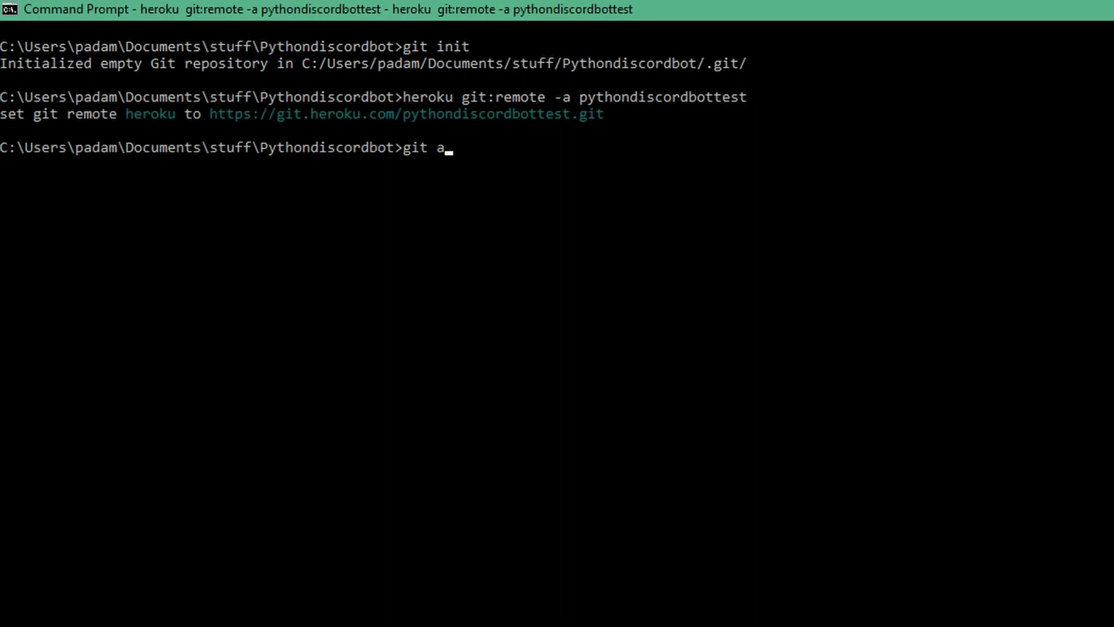
{"action": "type", "text": "dd ."}
{"action": "key", "text": "Return"}
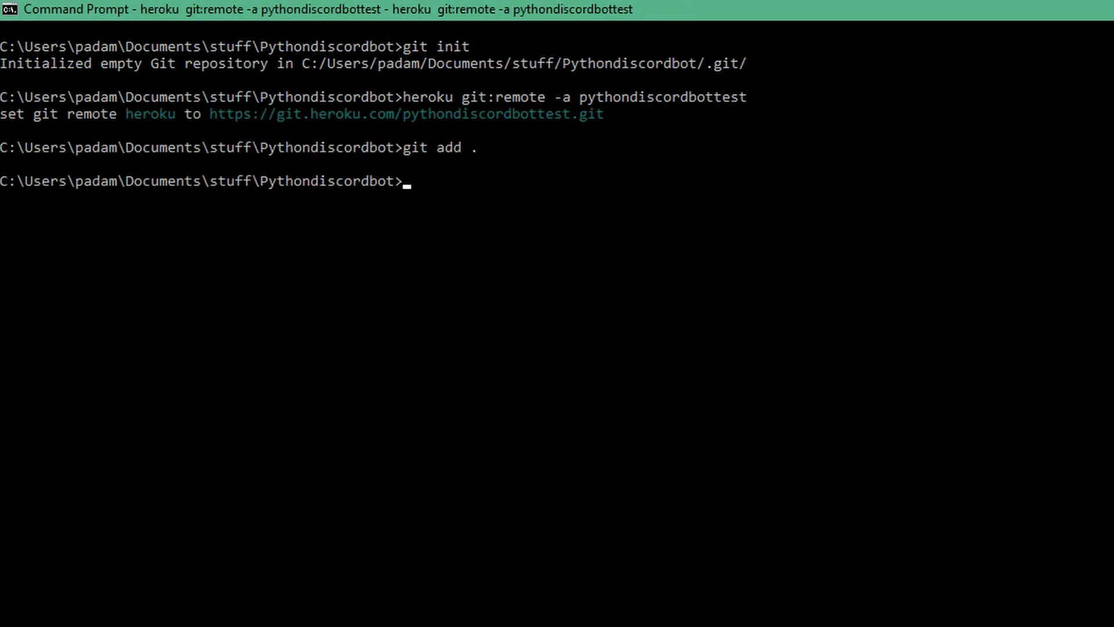
{"action": "type", "text": "git commit "}
{"action": "type", "text": "-am \""}
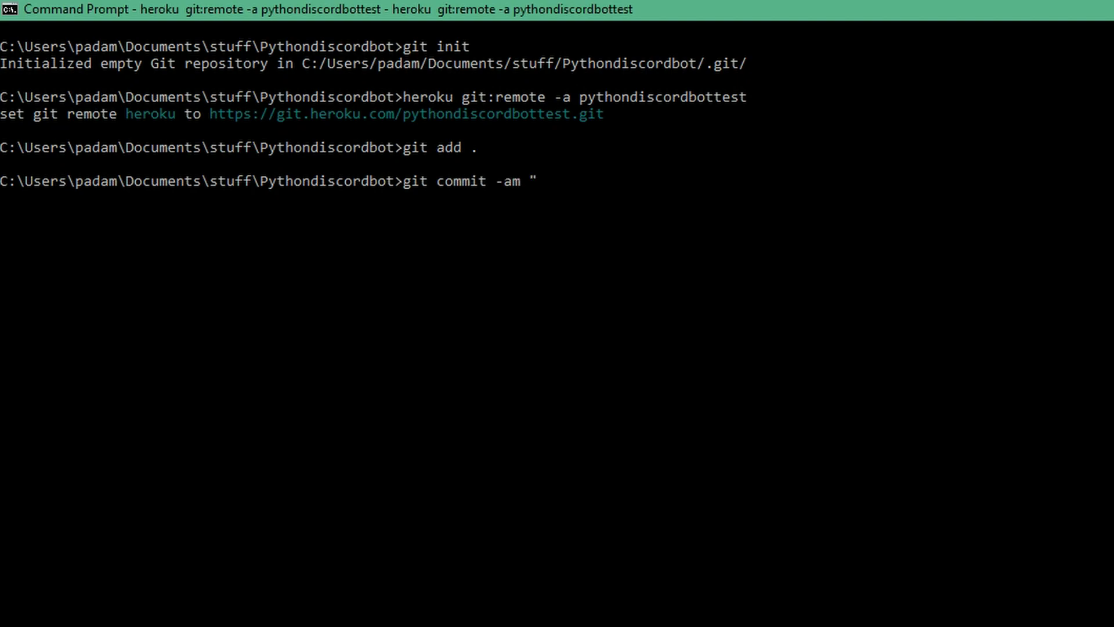
{"action": "type", "text": "heroku is the best\""}
Commit as "heroku is the best" and push to heroku master for a successful deploy
{"action": "key", "text": "Return"}
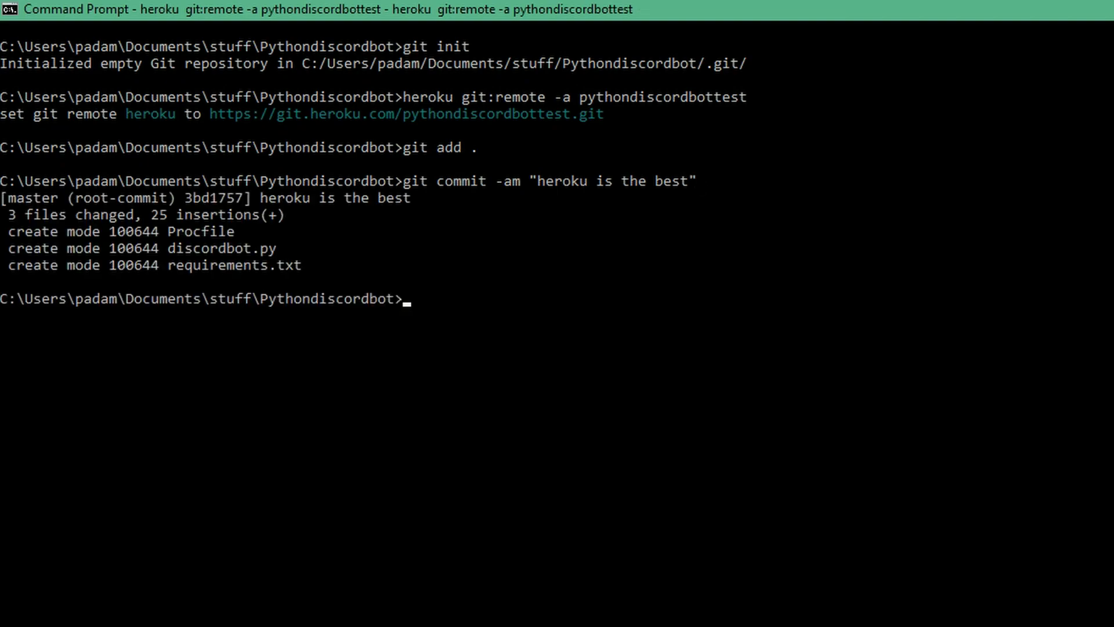
{"action": "type", "text": "git push her"}
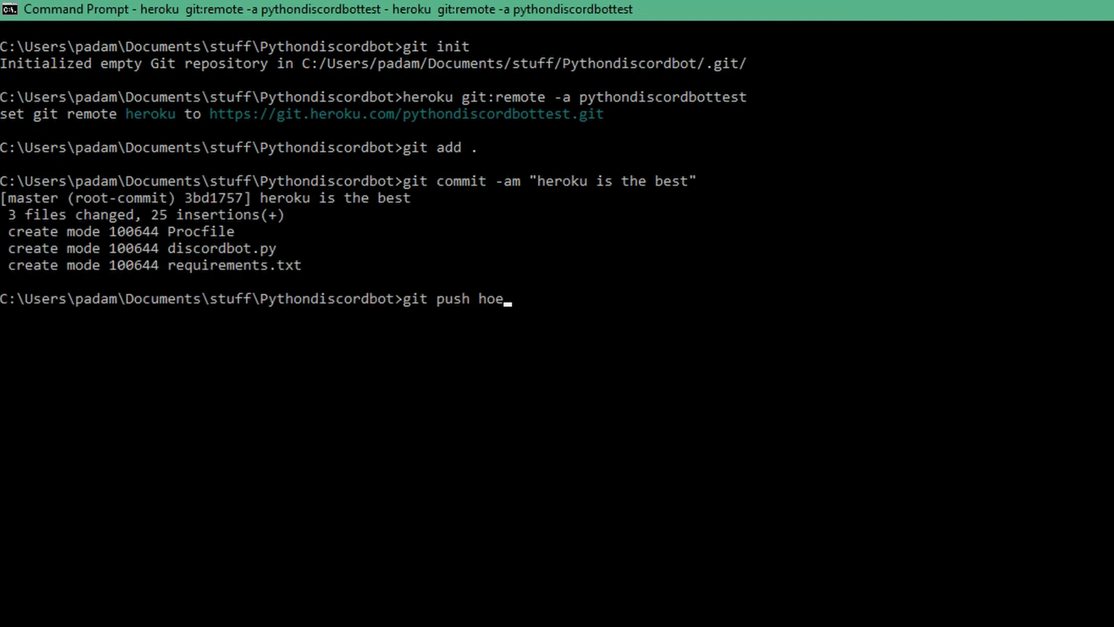
{"action": "type", "text": "oku maste"}
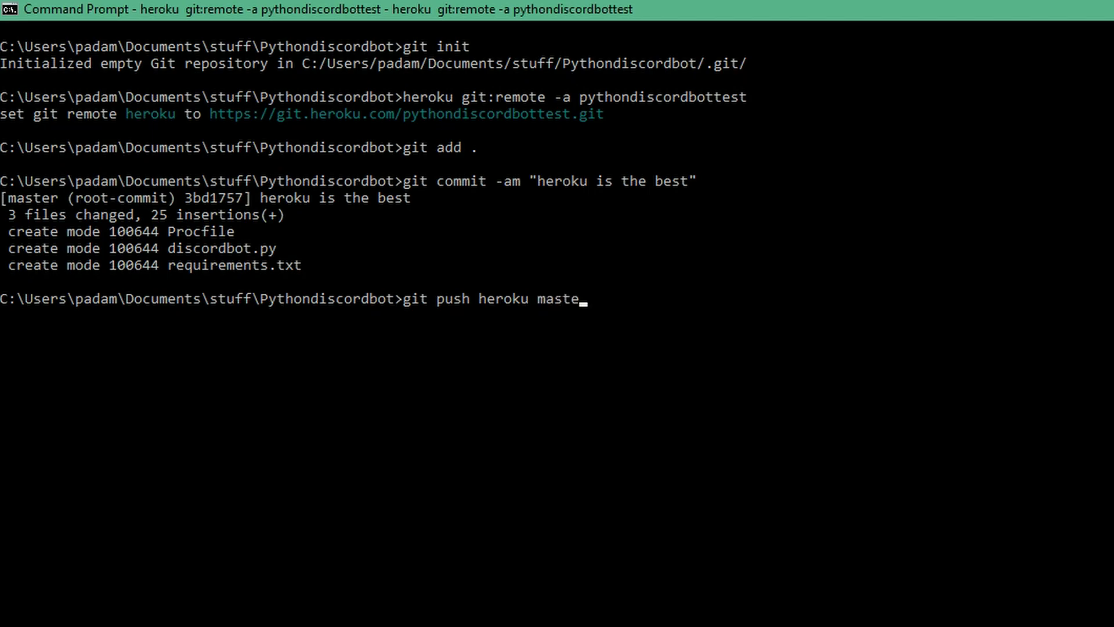
{"action": "type", "text": "r"}
{"action": "key", "text": "Return"}
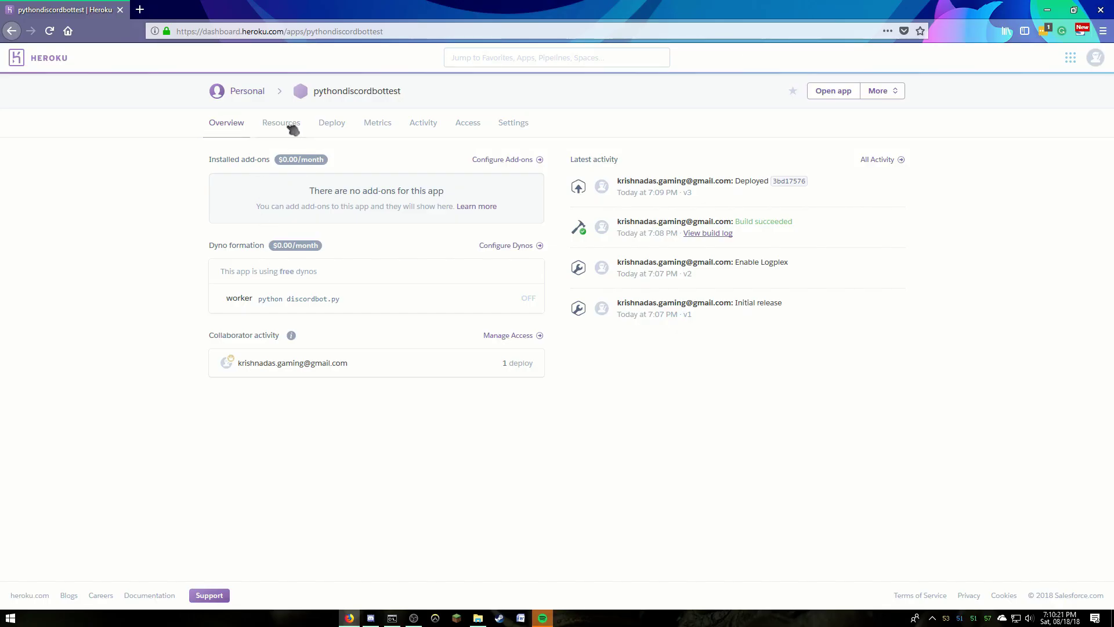
Switch on the worker dyno on the Resources page and confirm it
{"action": "left_click", "coordinate": [289, 124]}
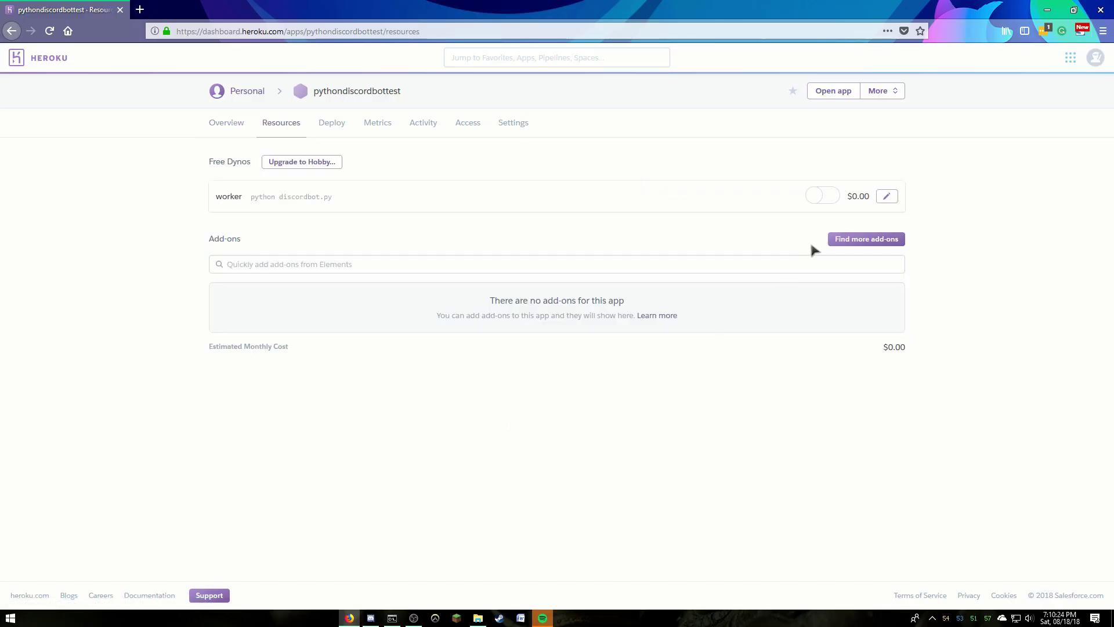
{"action": "left_click", "coordinate": [888, 197]}
{"action": "left_click", "coordinate": [777, 195]}
{"action": "left_click", "coordinate": [838, 196]}
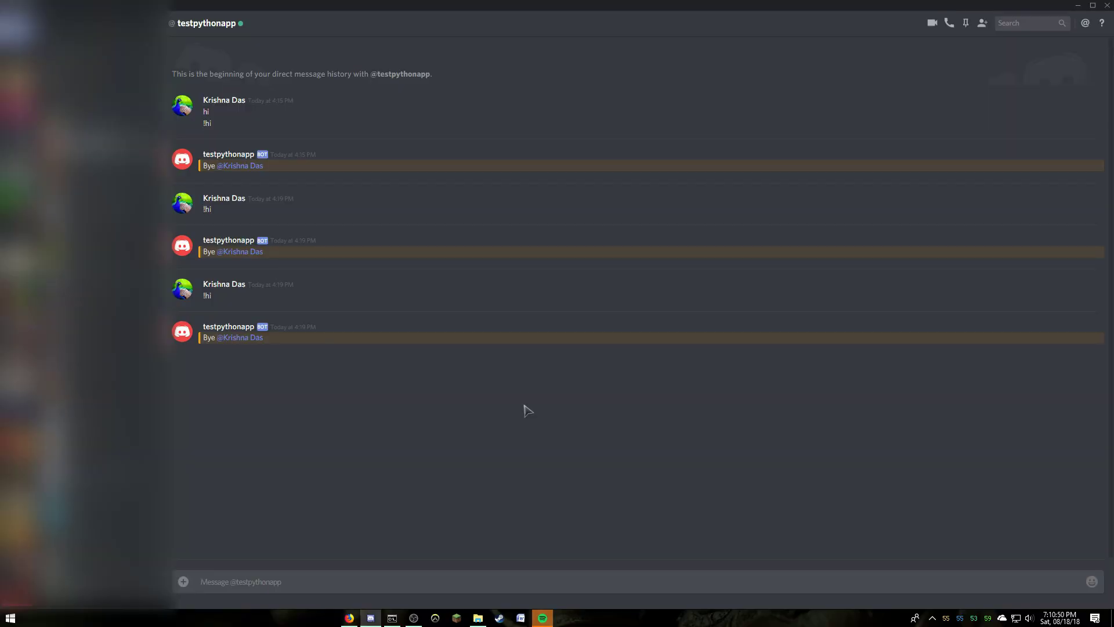
{"action": "type", "text": "!hi"}
Send !hi twice in the bot's Discord DM and get Bye replies
{"action": "key", "text": "Return"}
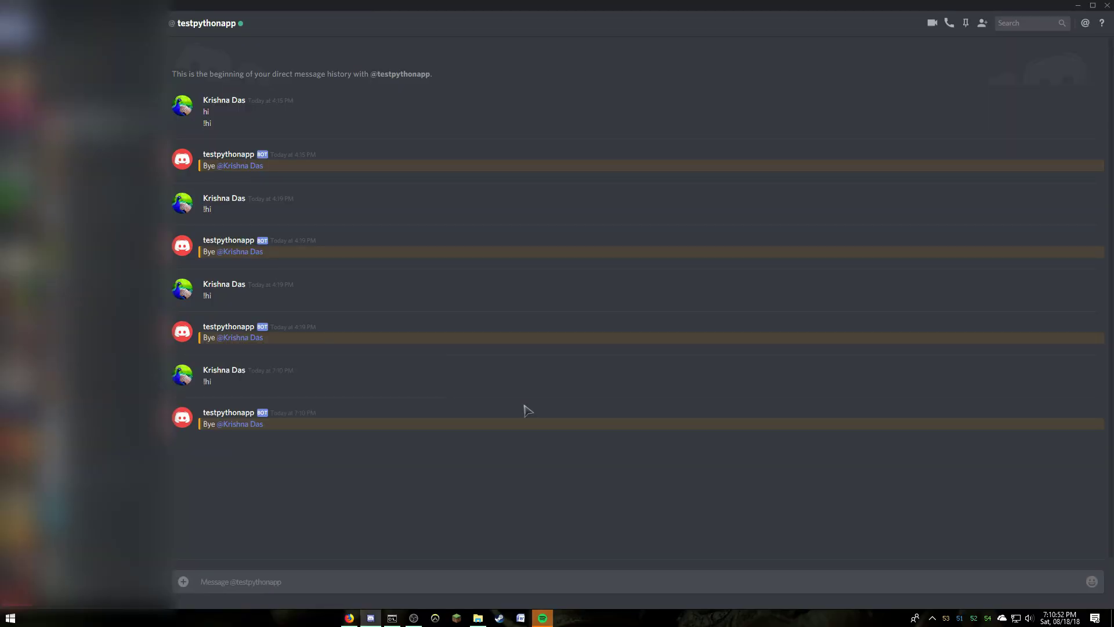
{"action": "type", "text": "!hi"}
{"action": "key", "text": "Return"}
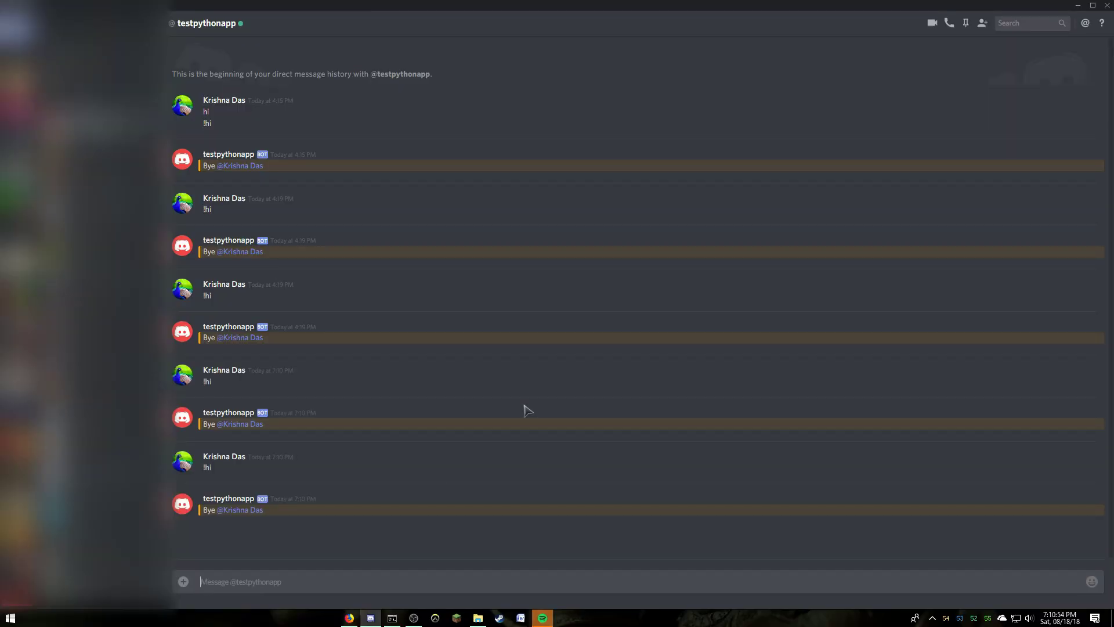